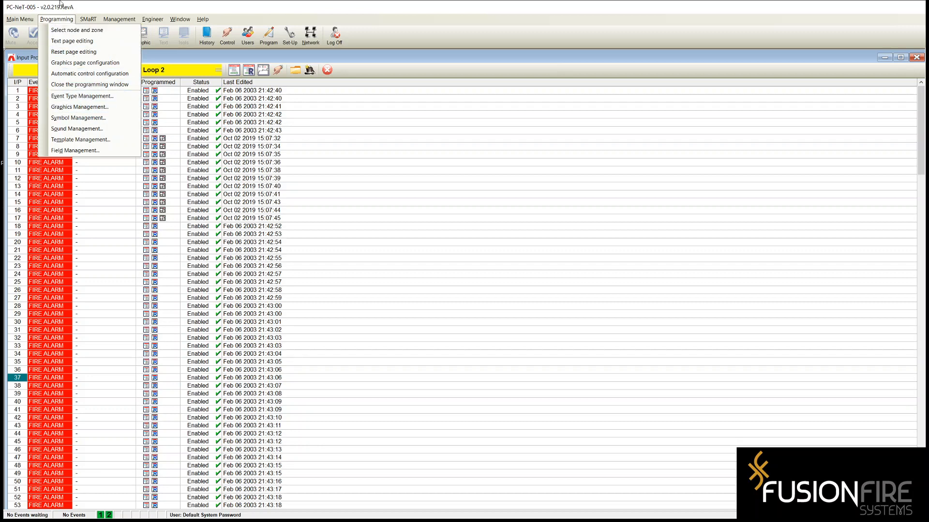
Step: Open Symbol Management and review the state pictures configured for the Smoke Detector AS1670 symbol
left_click(85, 121)
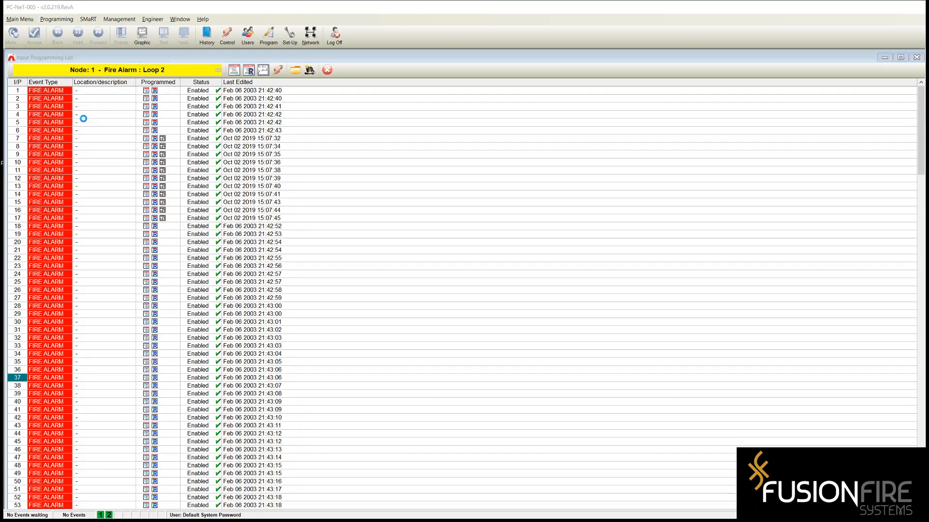
scroll(139, 84, "down", 4)
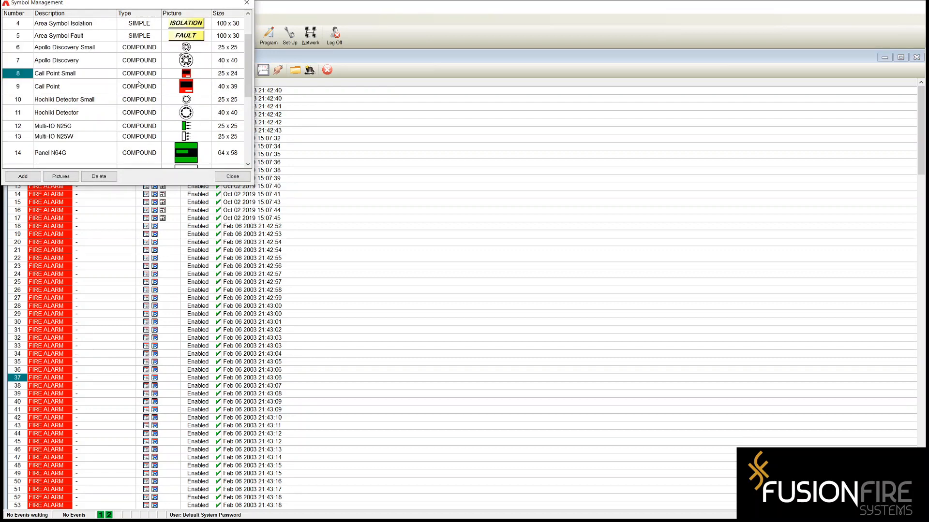
scroll(138, 84, "down", 1)
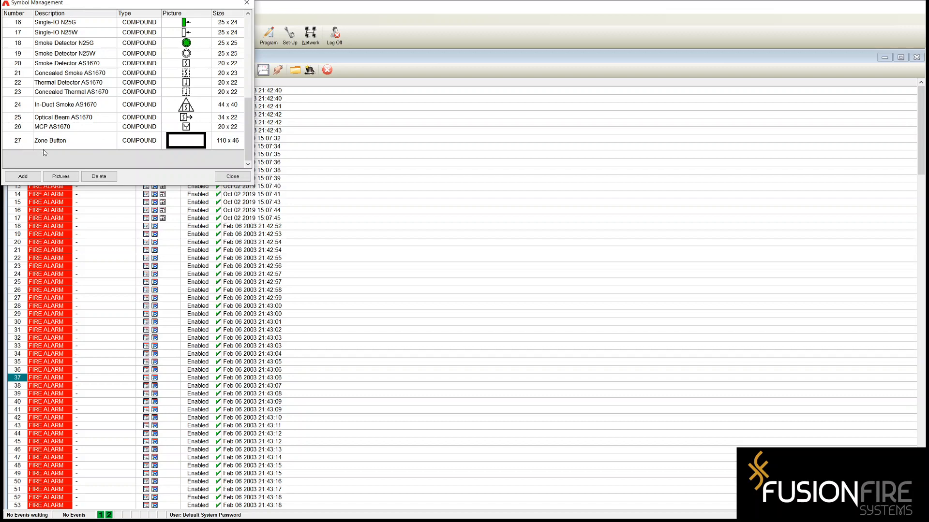
left_click(96, 66)
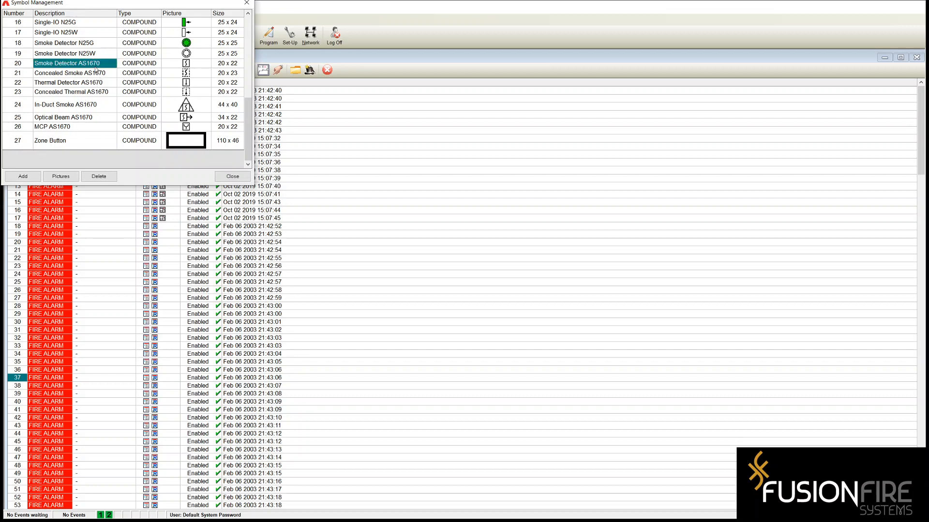
left_click(61, 176)
left_click_drag(98, 8, 346, 113)
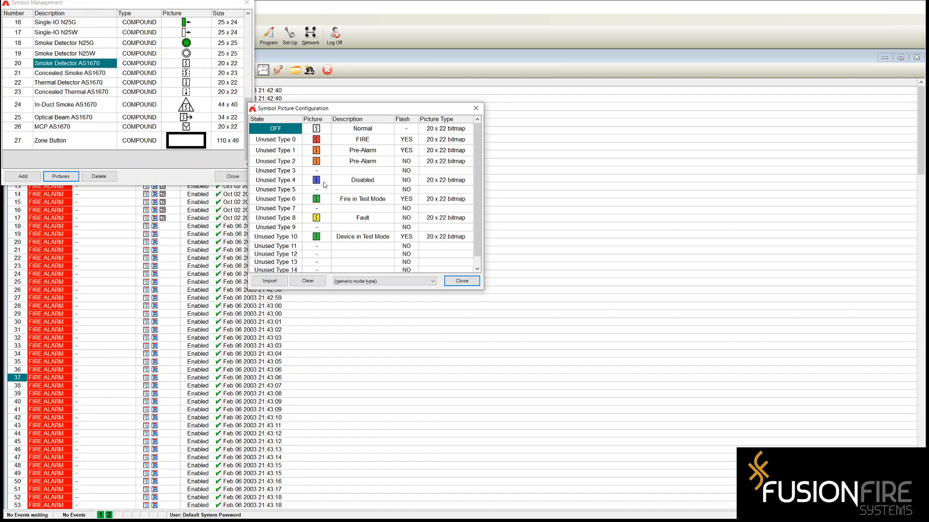
left_click(462, 281)
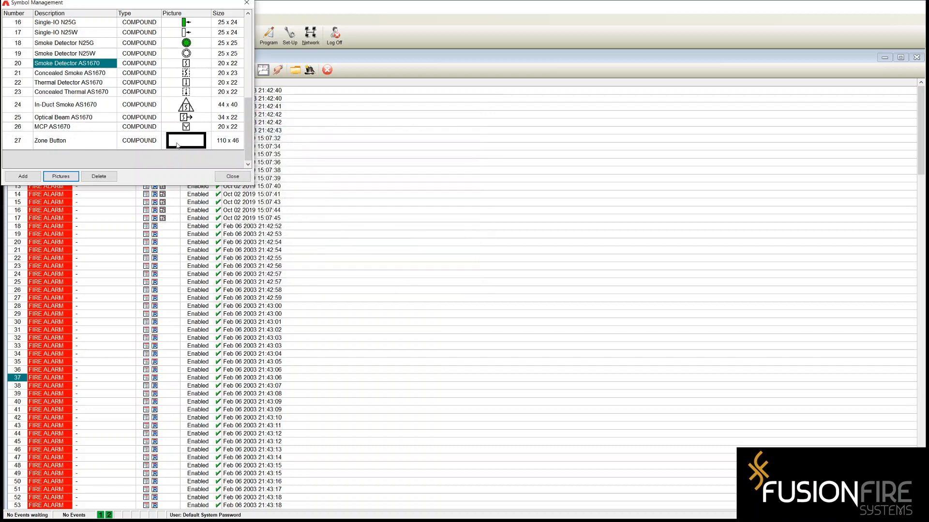
Step: Review the state pictures configured for the Zone Button symbol and close Symbol Management
left_click(59, 143)
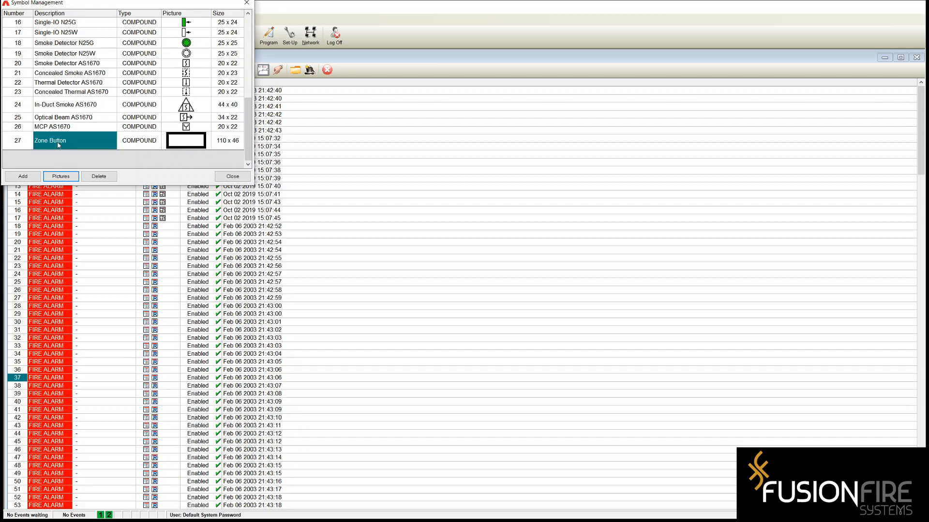
left_click(64, 178)
left_click_drag(329, 109, 365, 159)
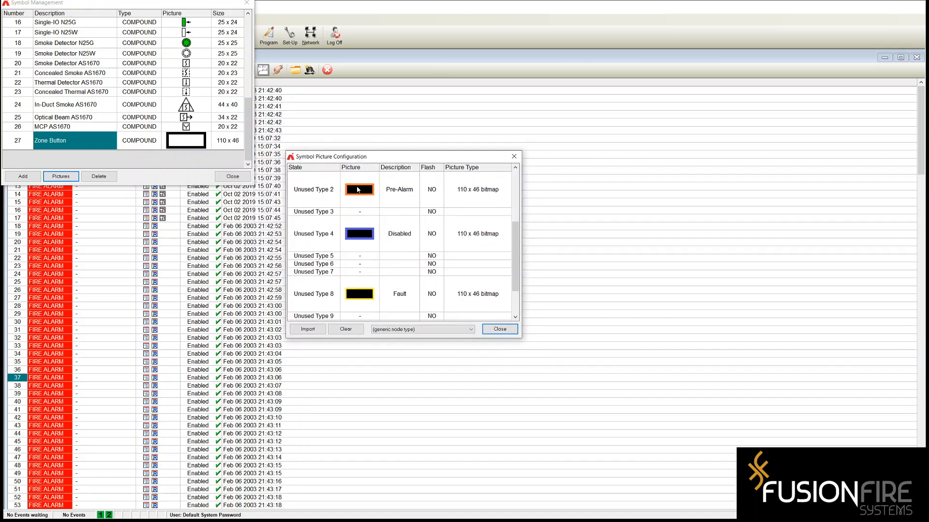
scroll(387, 212, "up", 3)
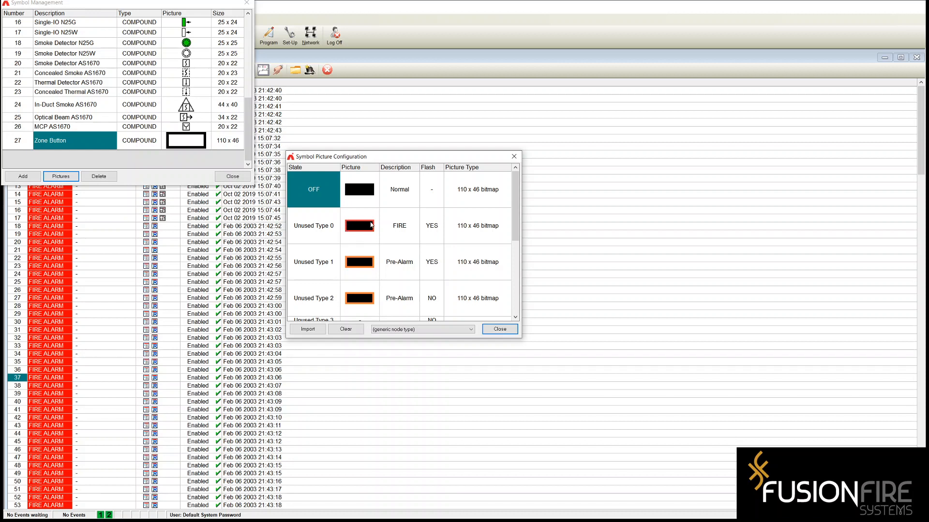
left_click(501, 330)
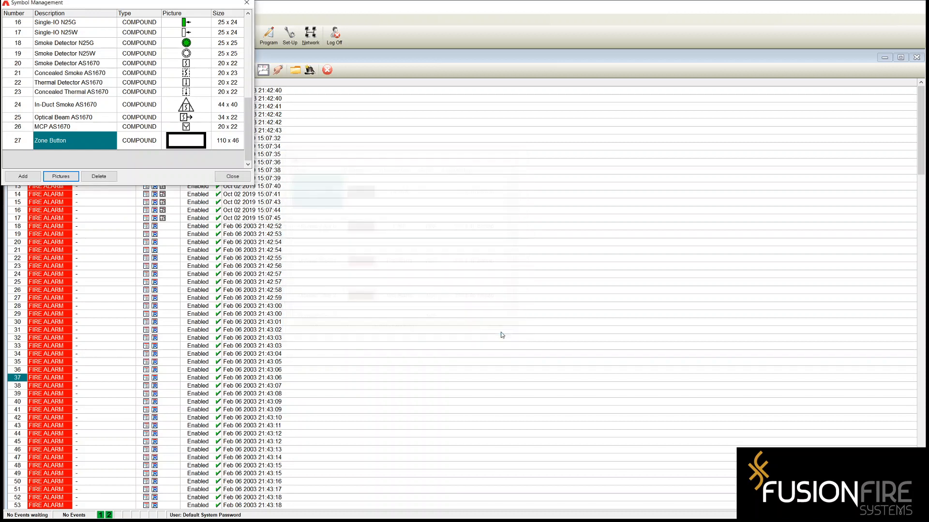
left_click(231, 177)
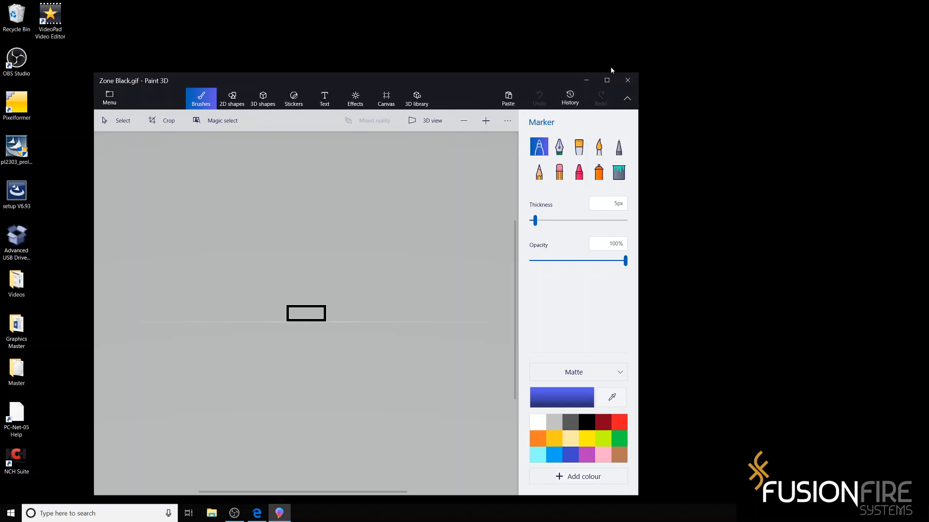
Step: Examine the canvas size and transparency settings of Zone Black.gif in Paint 3D, viewing the image enlarged
left_click(389, 104)
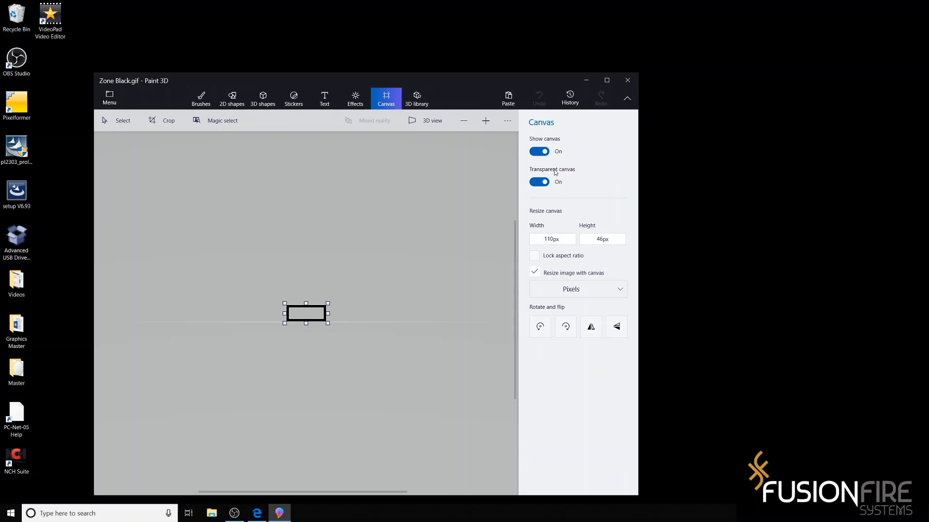
left_click(607, 81)
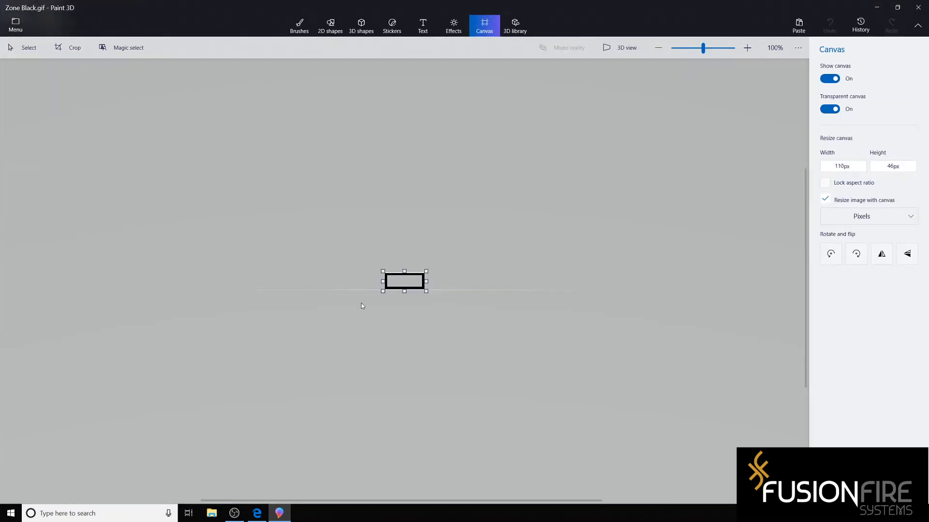
scroll(419, 284, "up", 3)
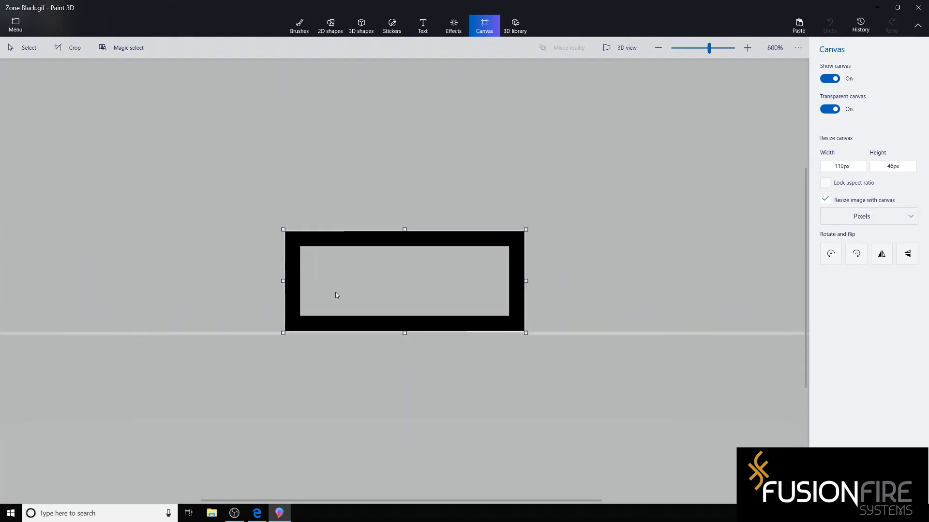
Step: Choose the Eraser brush for Zone Black.gif and set its thickness to 1 px
left_click(299, 25)
left_click(849, 99)
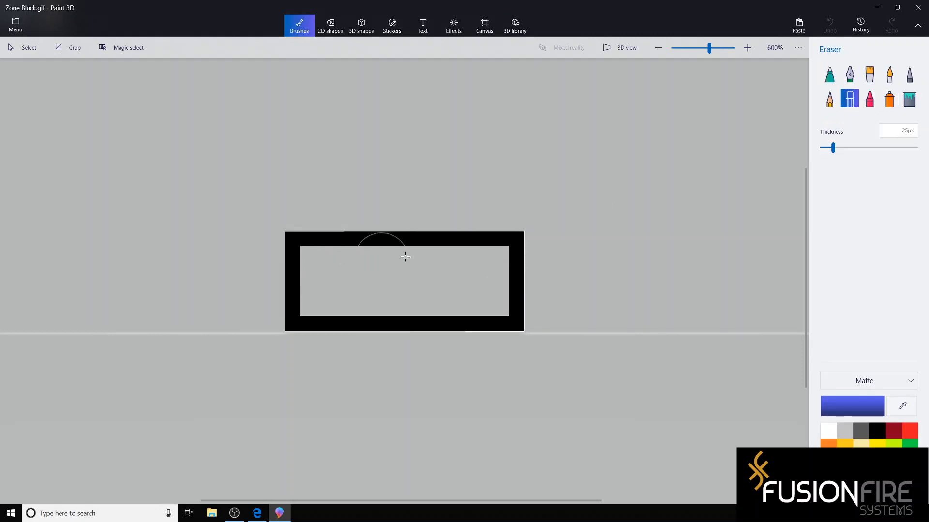
scroll(431, 270, "up", 5)
scroll(399, 178, "down", 2)
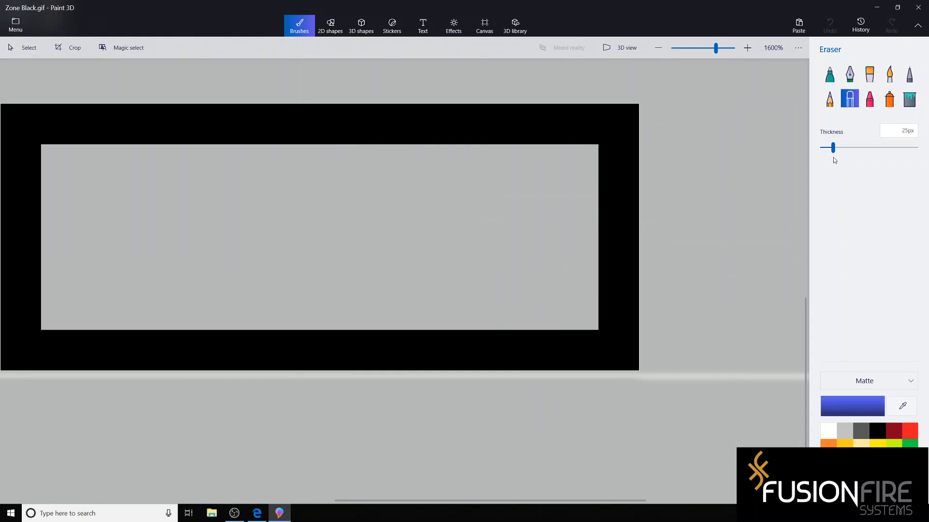
left_click_drag(833, 148, 822, 148)
scroll(540, 182, "down", 3)
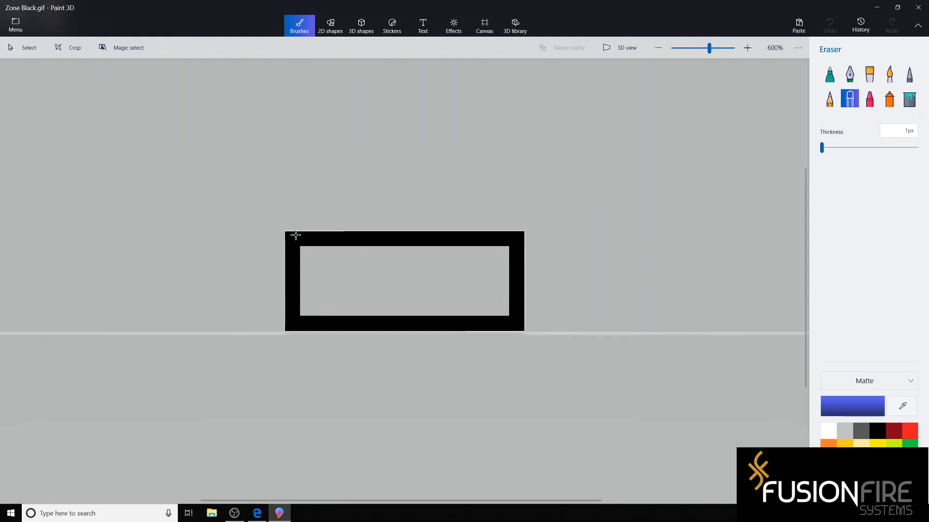
Step: Switch from Paint 3D back to PC-NET-05 and log on with the account password
left_click(492, 30)
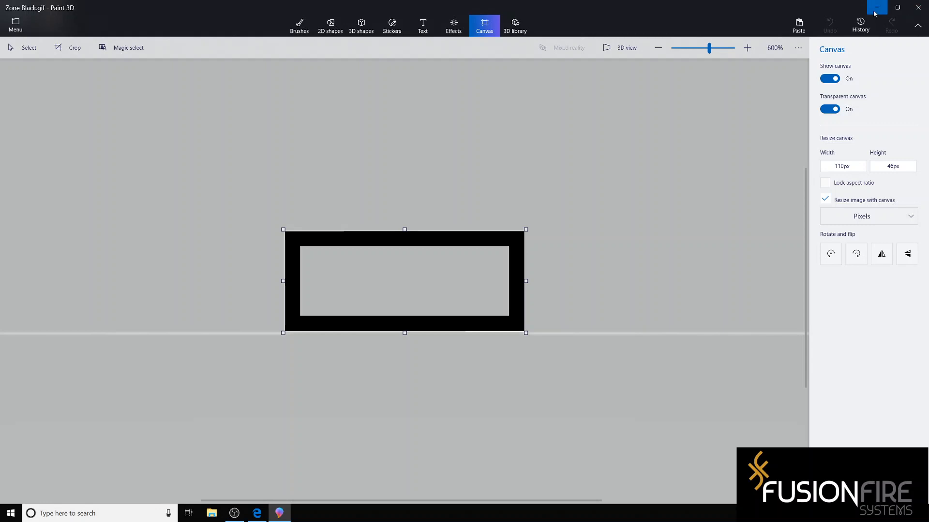
left_click(879, 12)
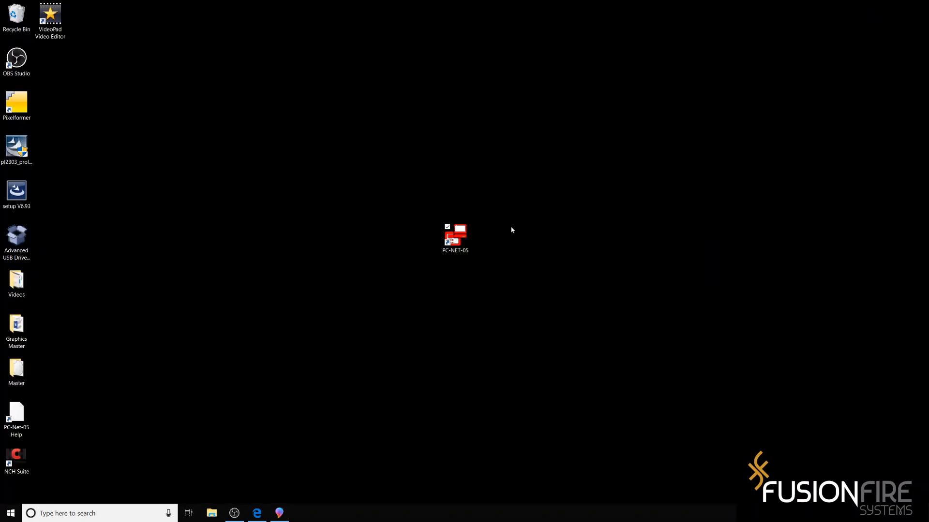
double_click(452, 247)
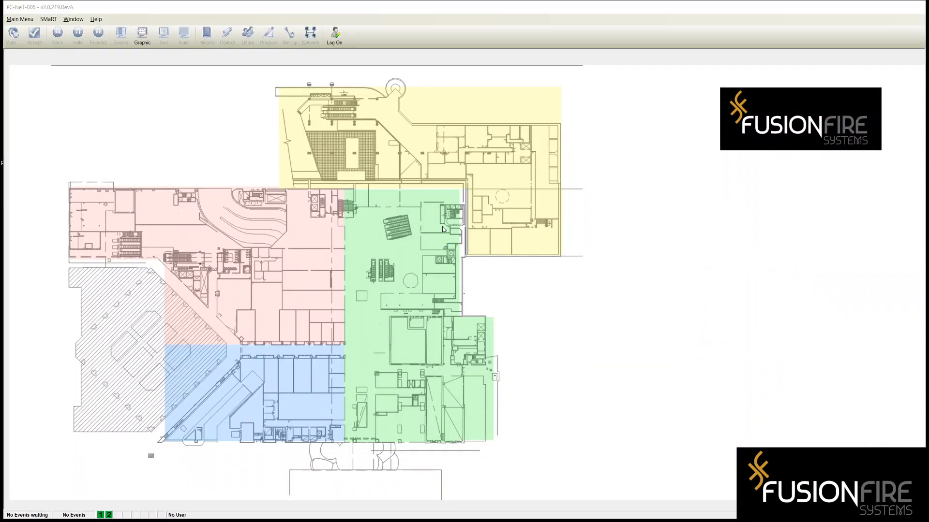
left_click(334, 34)
type("####")
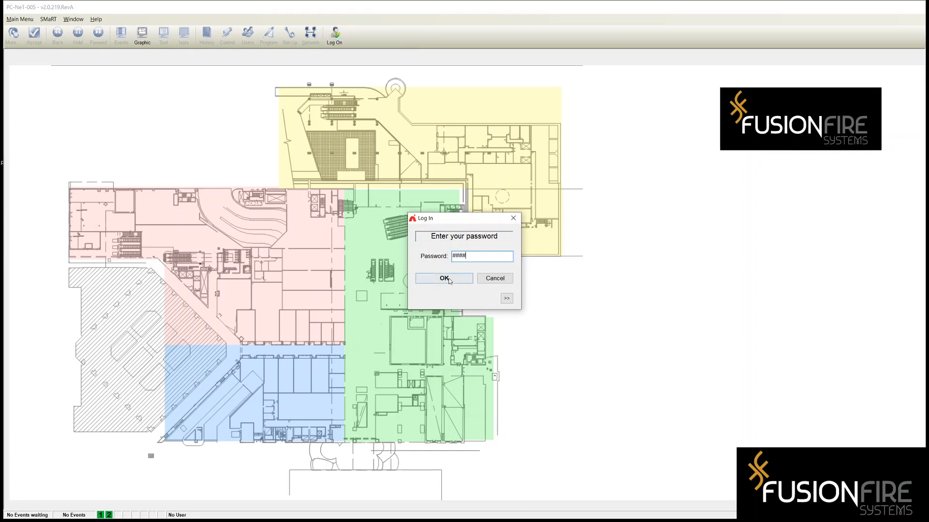
left_click(449, 281)
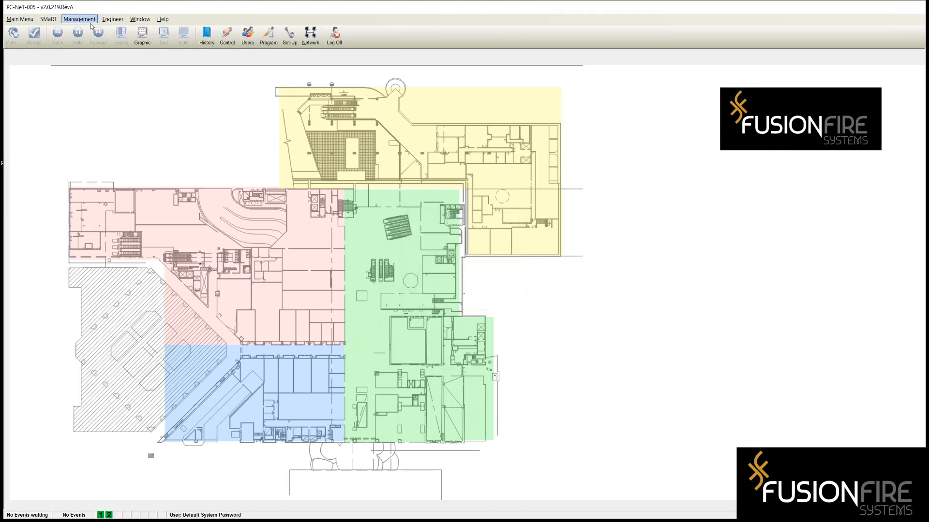
Step: Add a new compound symbol in Symbol Management and give it the description Zone Button 2
left_click(269, 34)
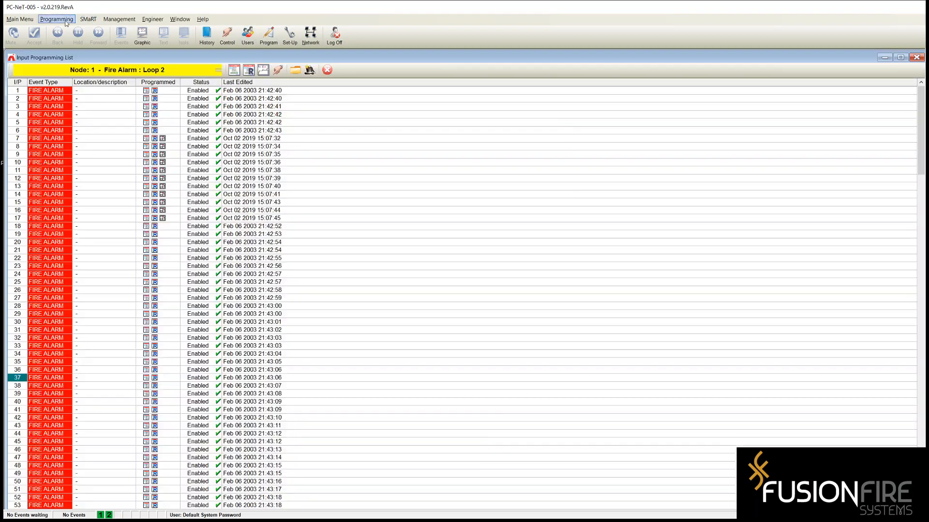
left_click(57, 19)
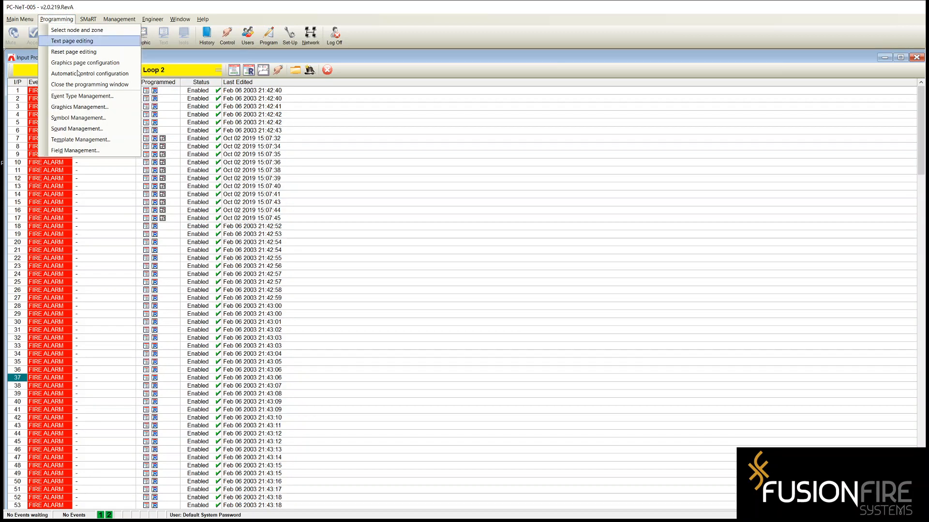
left_click(79, 118)
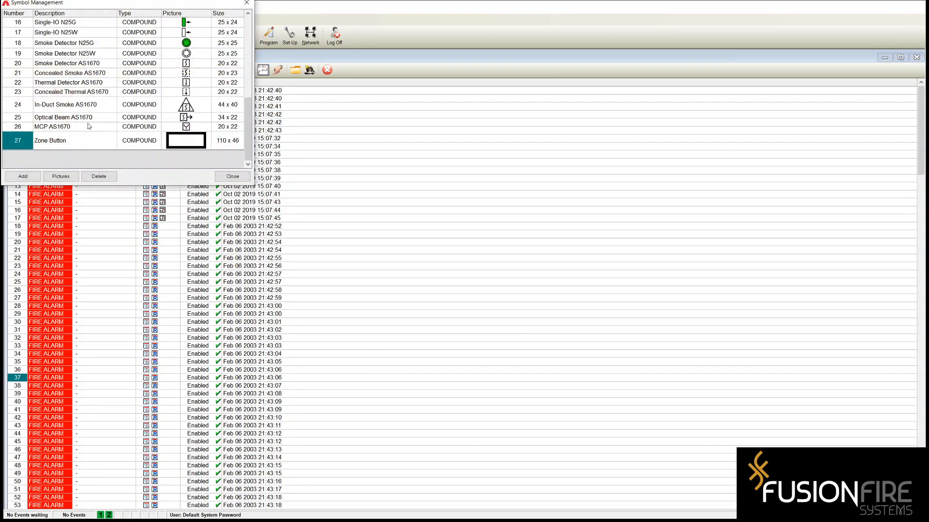
left_click(22, 178)
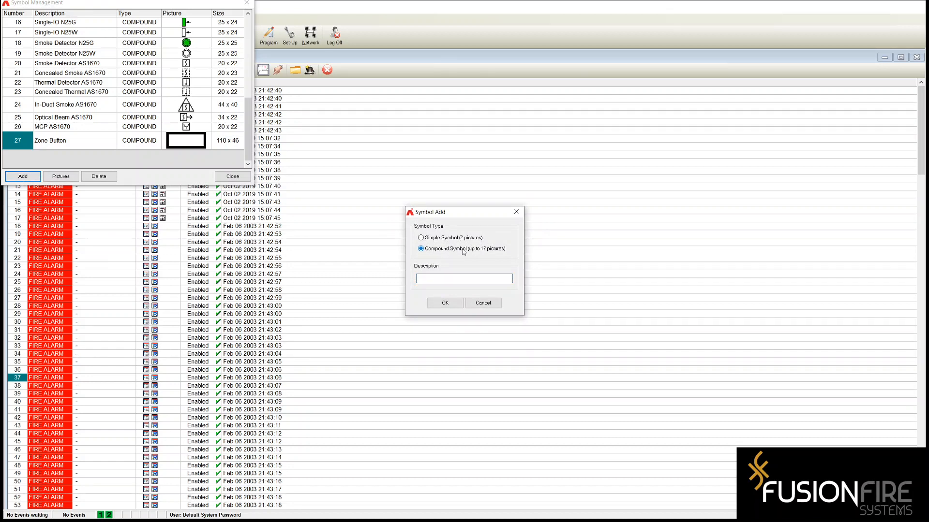
left_click(445, 303)
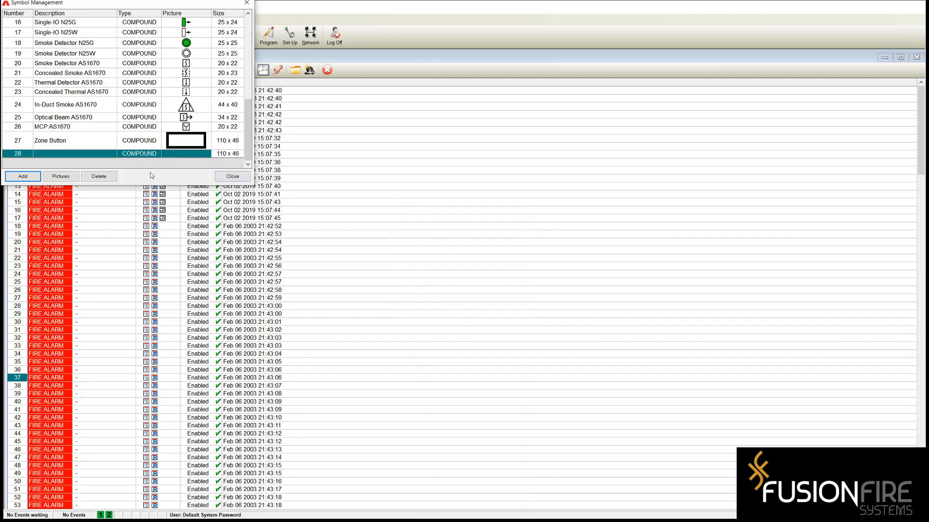
left_click(61, 153)
type("Zone Bunton 2")
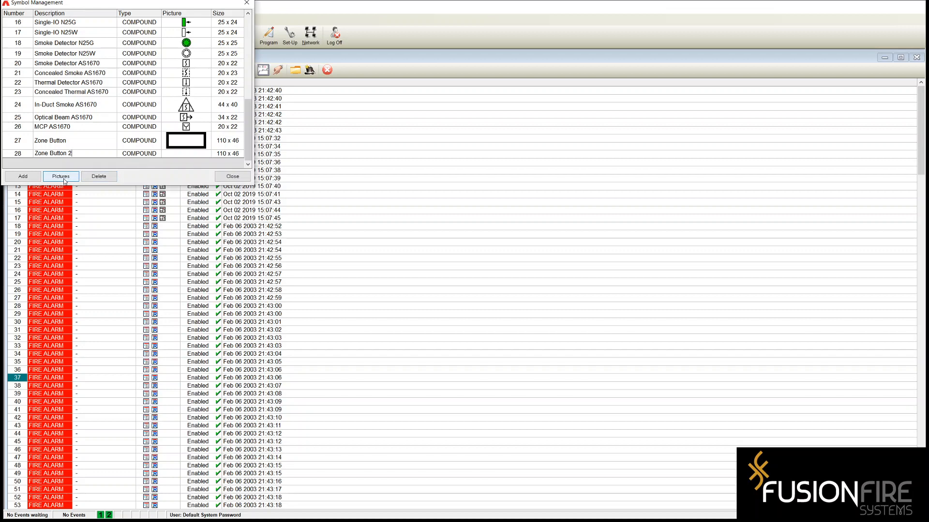
key("Return")
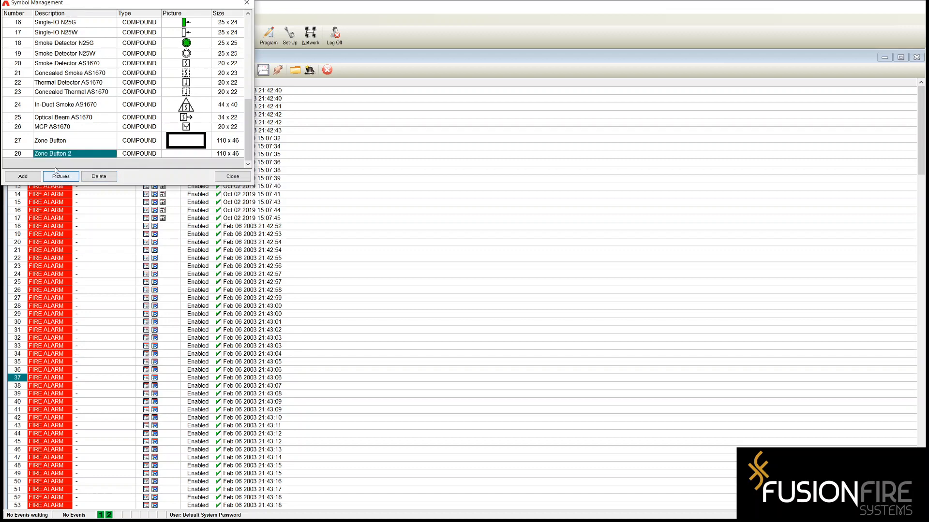
Step: Open the picture configuration of Zone Button 2 and show its states for the Advanced Fire Panel node type
left_click(58, 178)
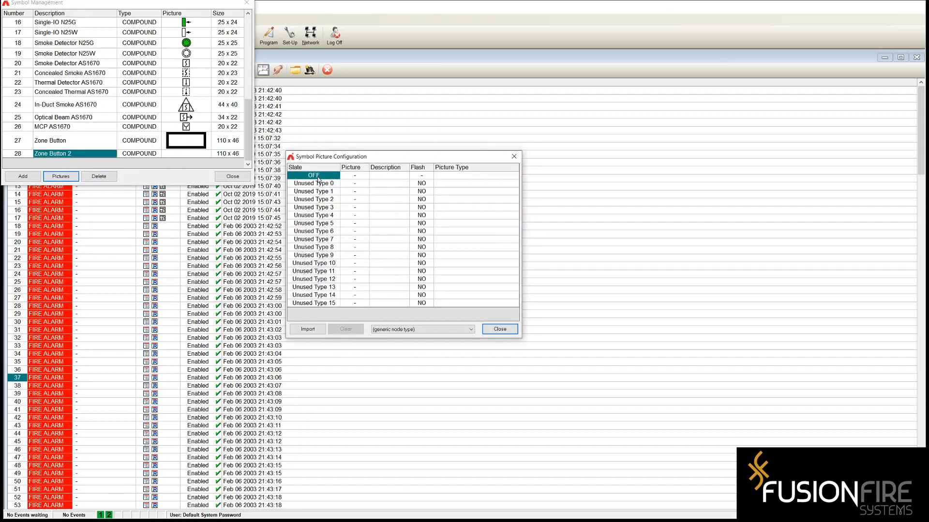
left_click(390, 332)
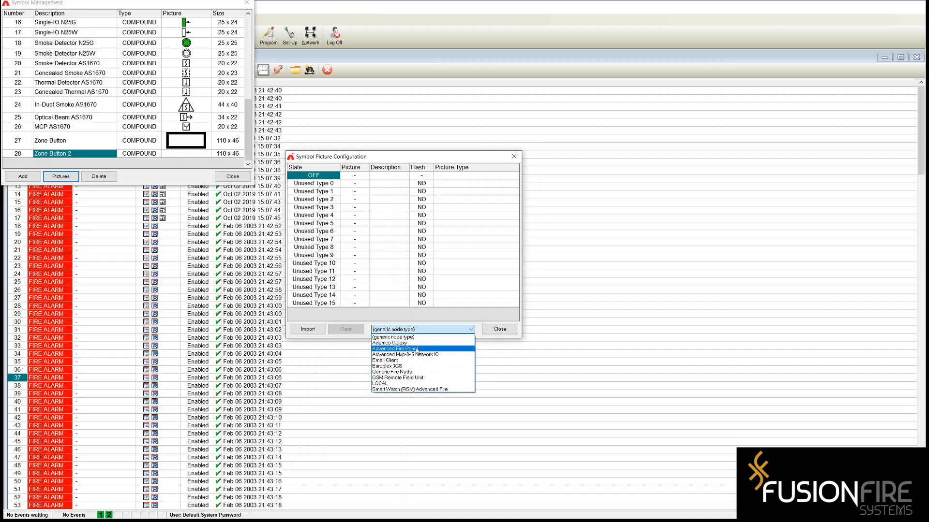
left_click(416, 349)
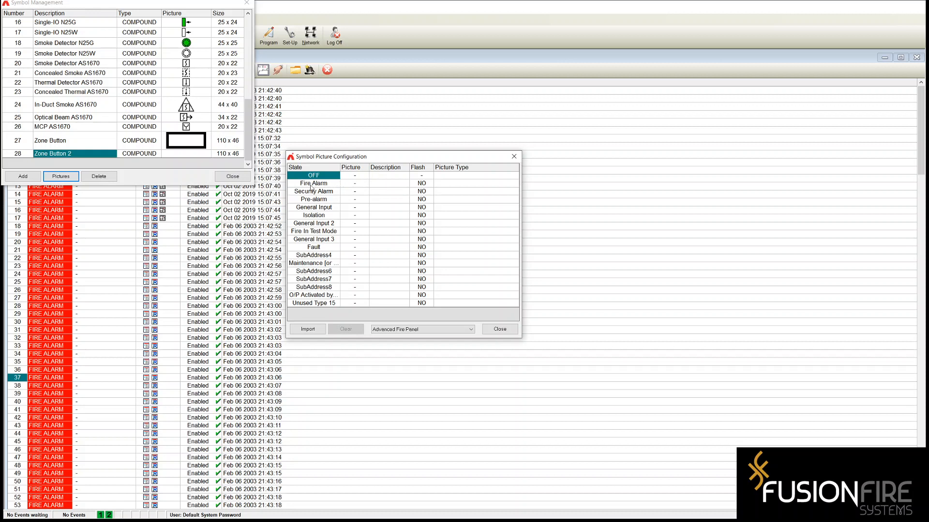
left_click(422, 186)
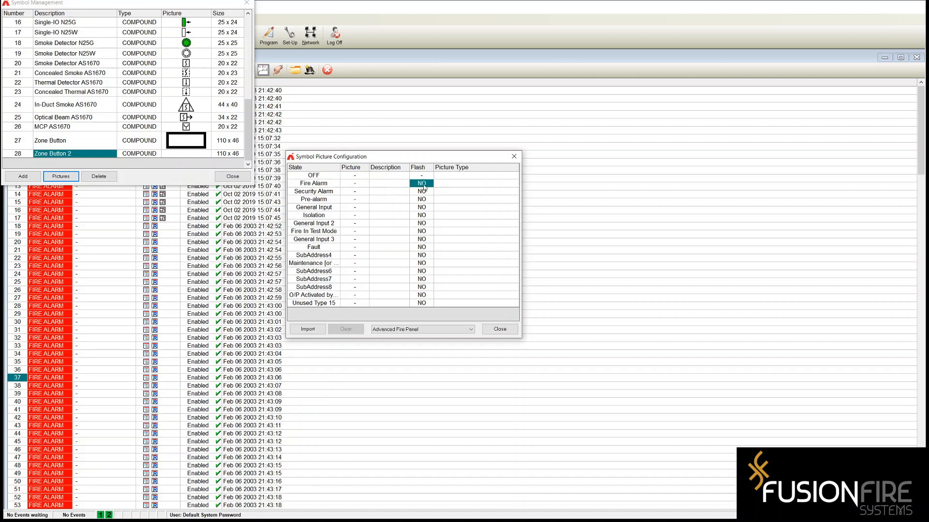
Step: Import Zone Black from the zone folder in Symbols Backup as the OFF state picture of Zone Button 2
left_click(355, 177)
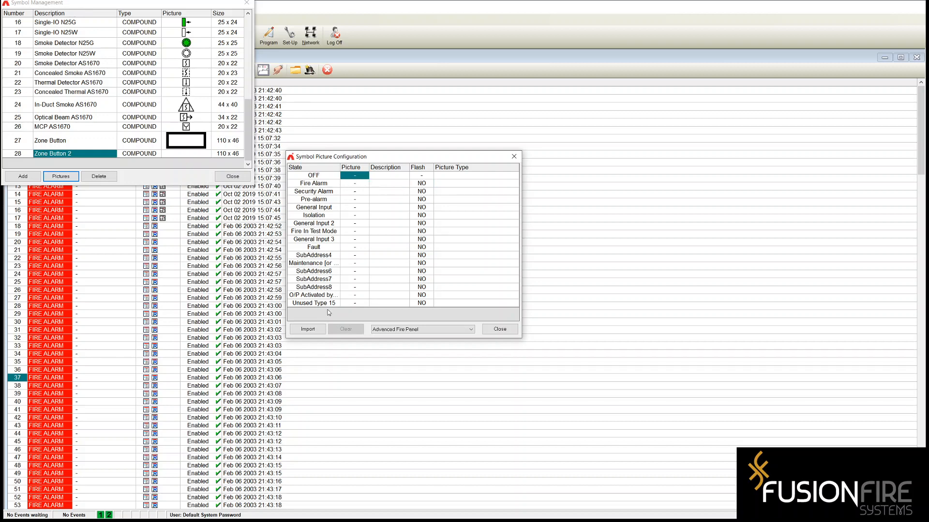
left_click(307, 329)
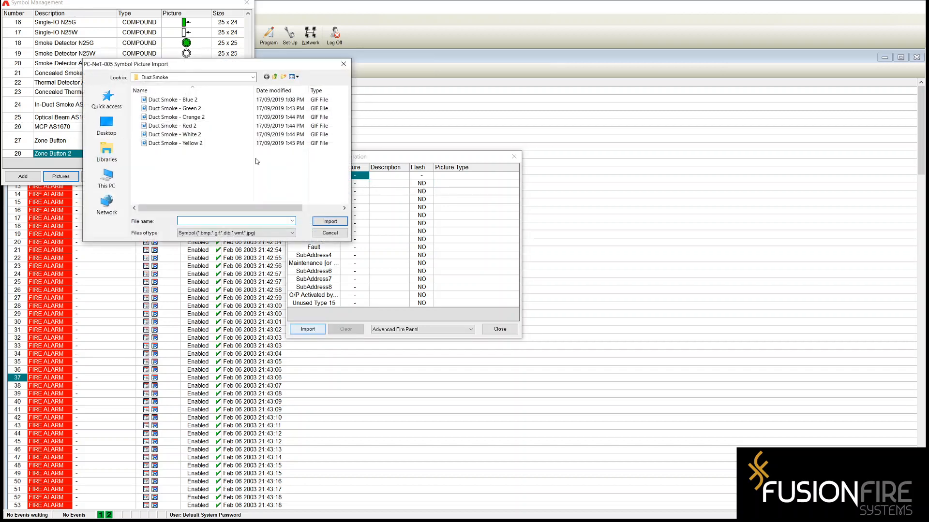
left_click(196, 78)
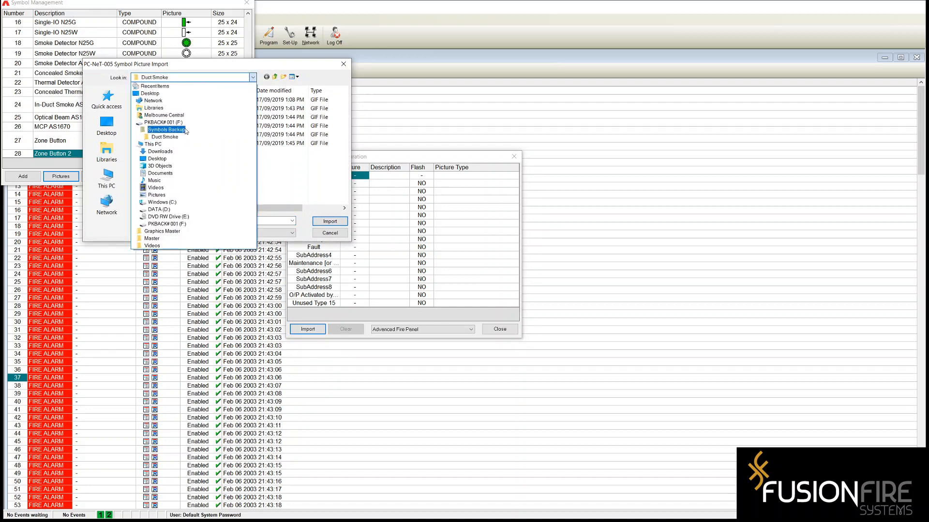
left_click(184, 130)
double_click(155, 170)
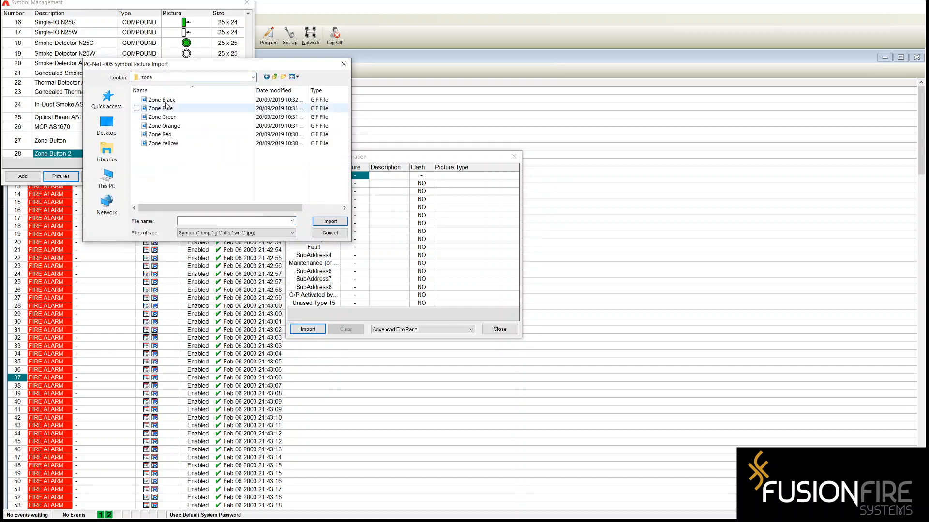
left_click(161, 100)
left_click(329, 221)
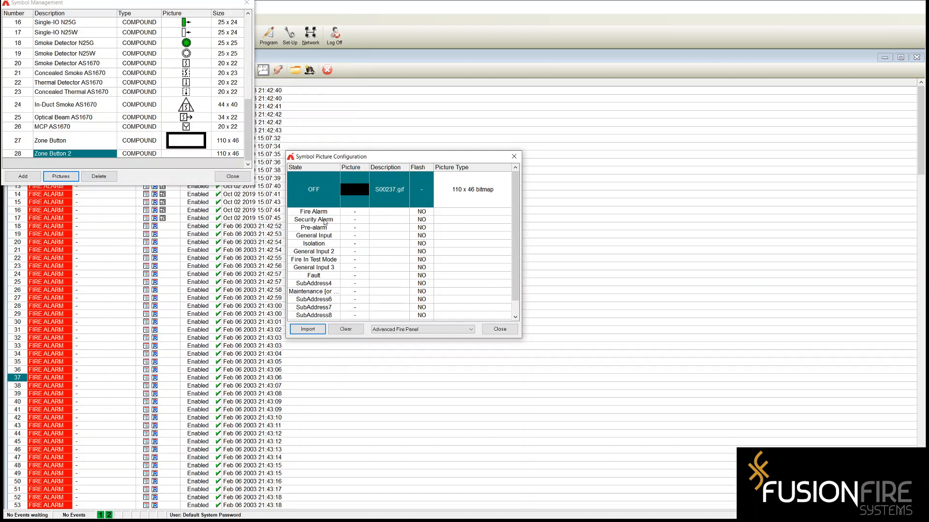
Step: Import Zone Red as the Fire Alarm state picture, set its flash to YES, and close the picture configuration
left_click(349, 210)
left_click(307, 329)
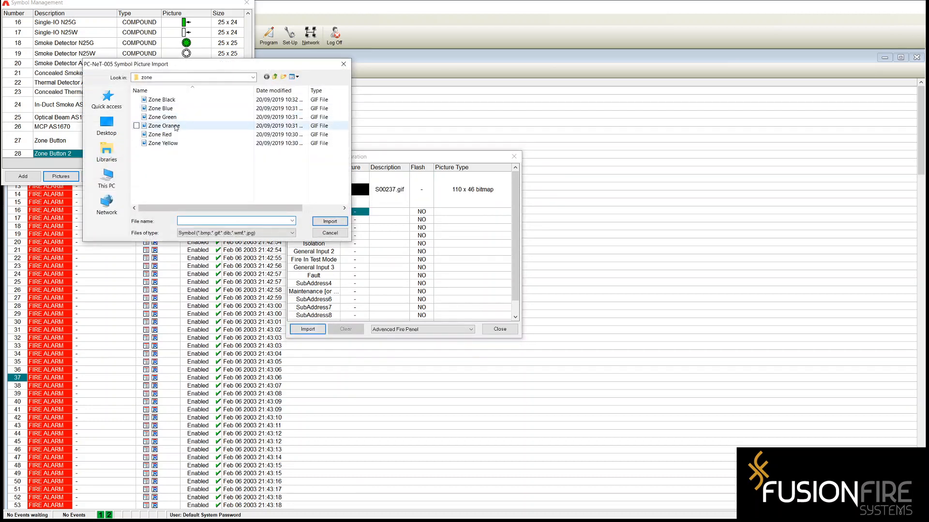
left_click(162, 135)
left_click(329, 221)
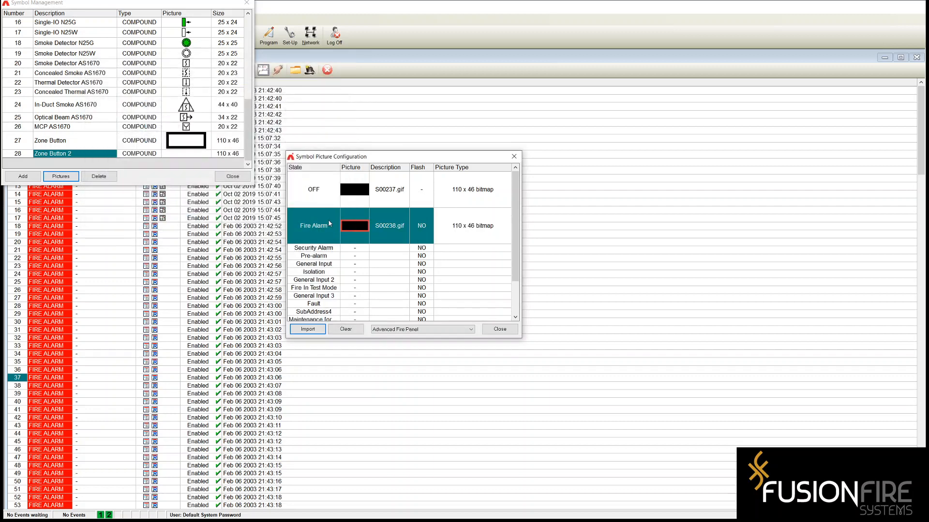
left_click(424, 230)
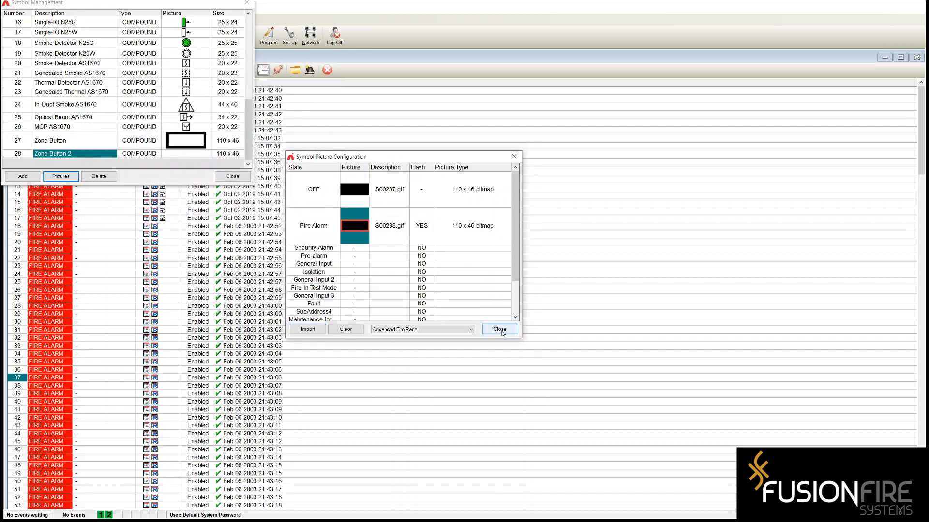
left_click(500, 329)
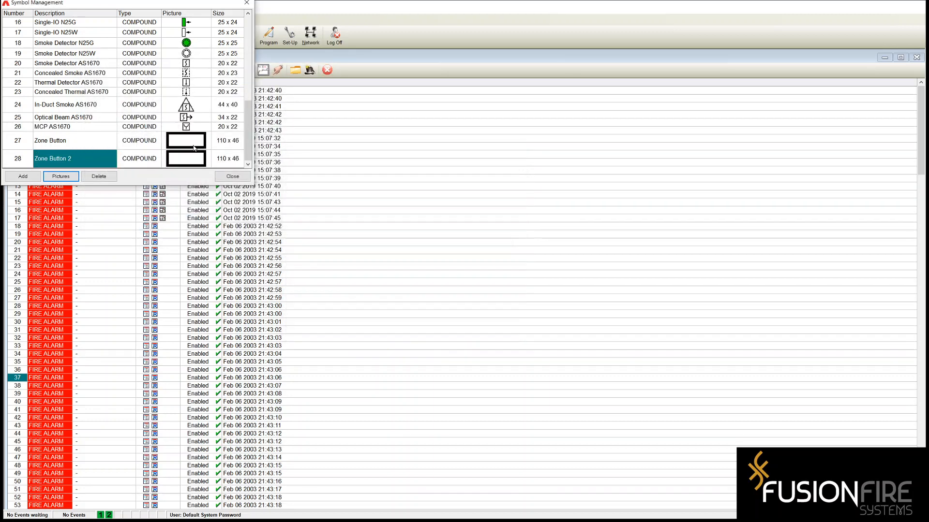
Step: Delete the Zone Button 2 symbol from Symbol Management and confirm the deletion
left_click(110, 178)
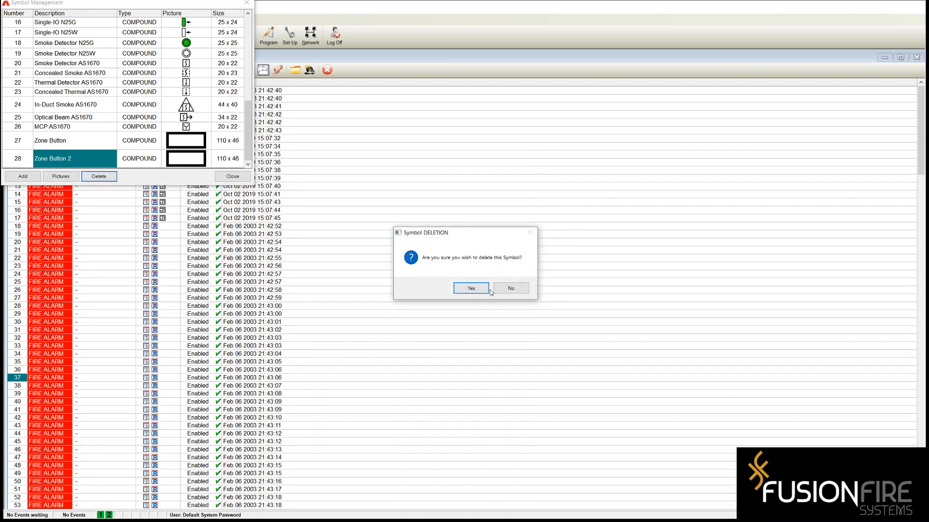
left_click(471, 288)
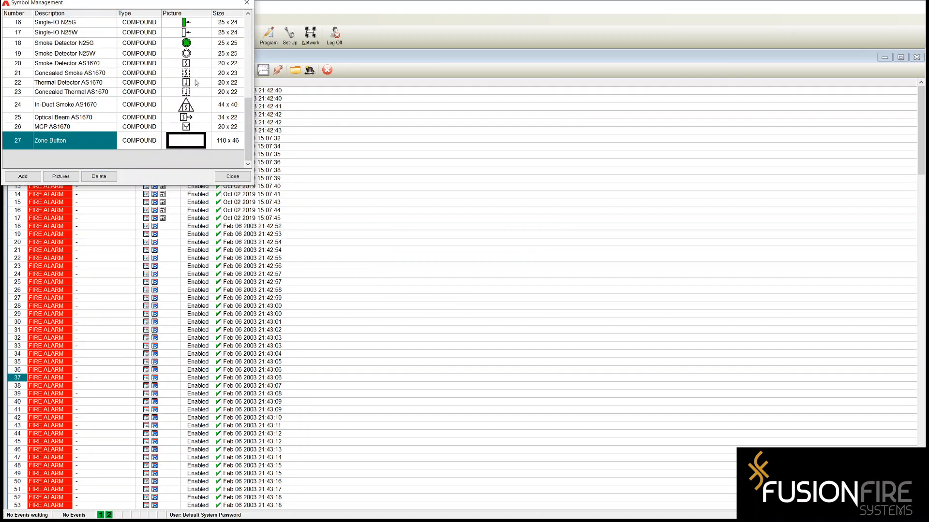
scroll(193, 84, "up", 1)
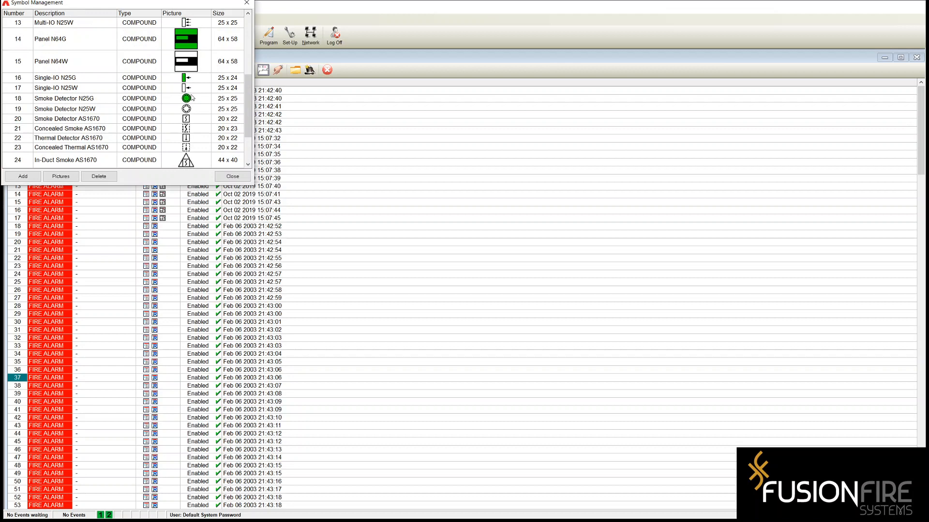
scroll(193, 99, "down", 1)
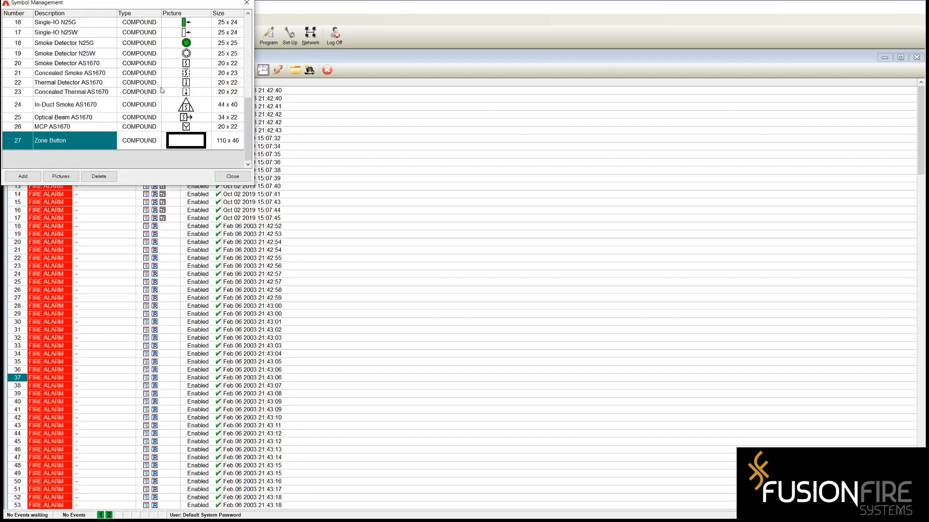
scroll(162, 91, "up", 2)
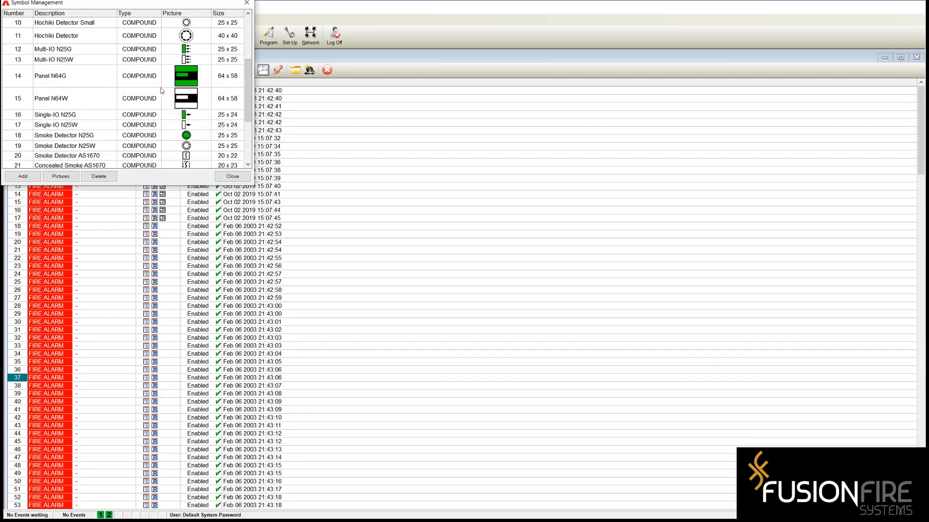
scroll(161, 91, "up", 2)
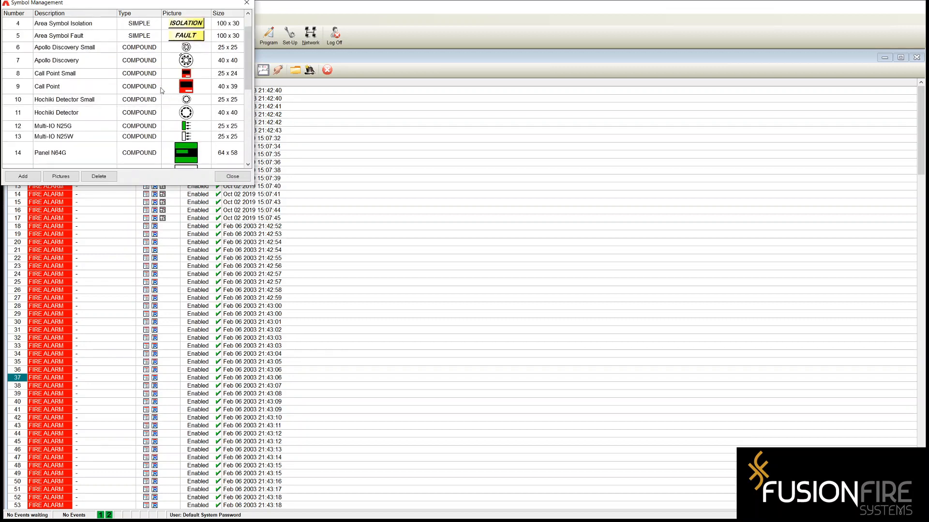
scroll(161, 91, "down", 4)
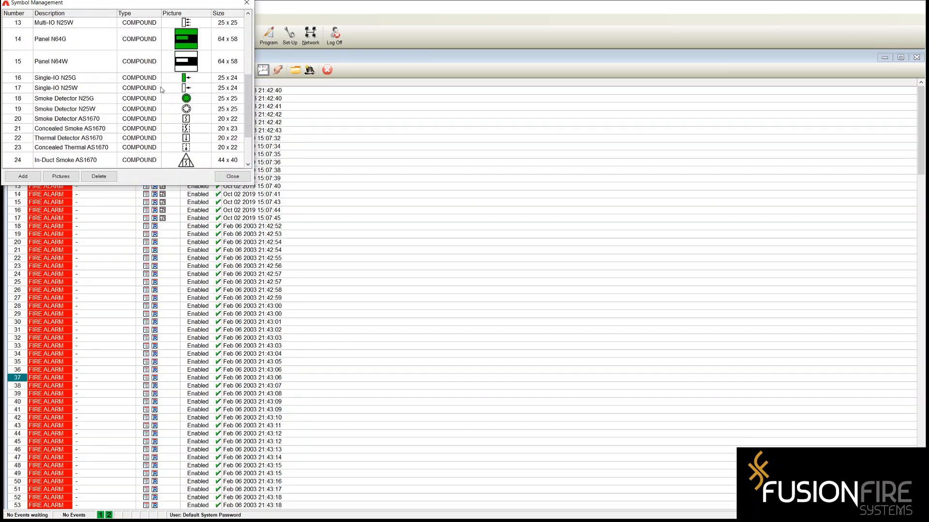